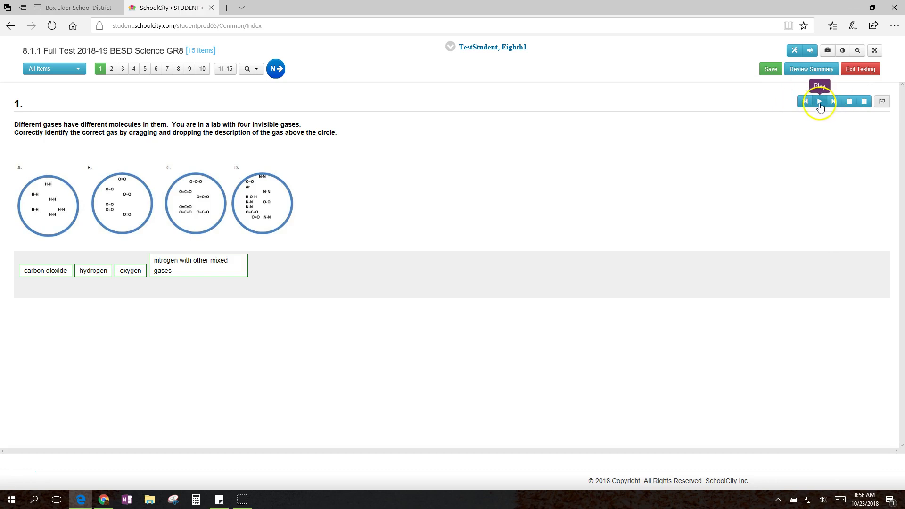
# Step: Start and stop the read-aloud, then translate the test into Spanish
pyautogui.click(820, 103)
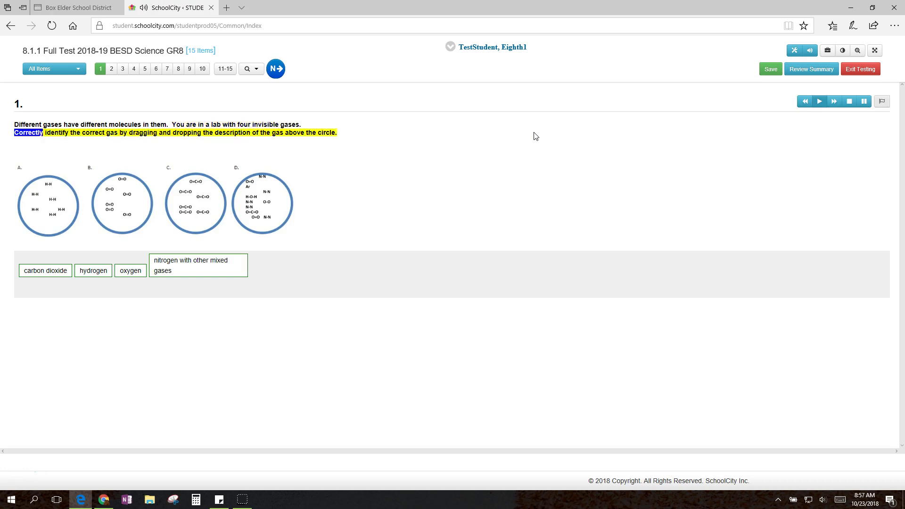
pyautogui.click(849, 101)
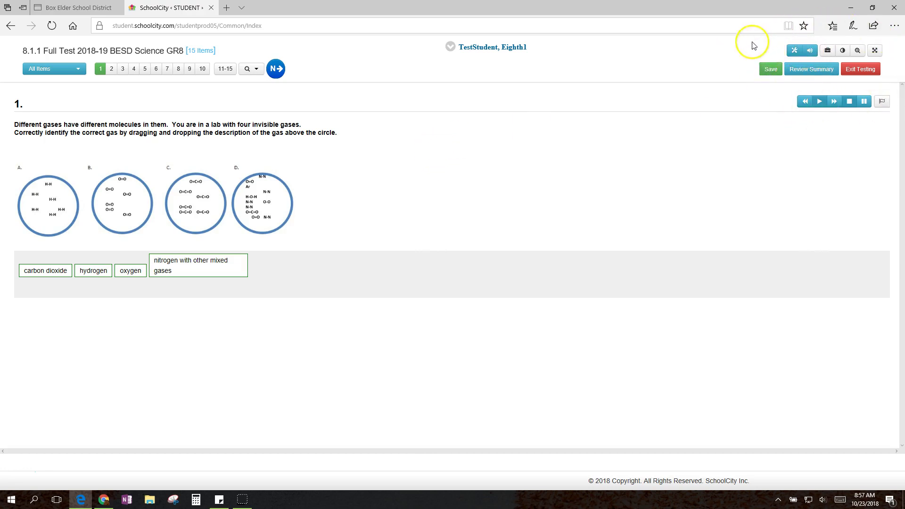
pyautogui.click(794, 52)
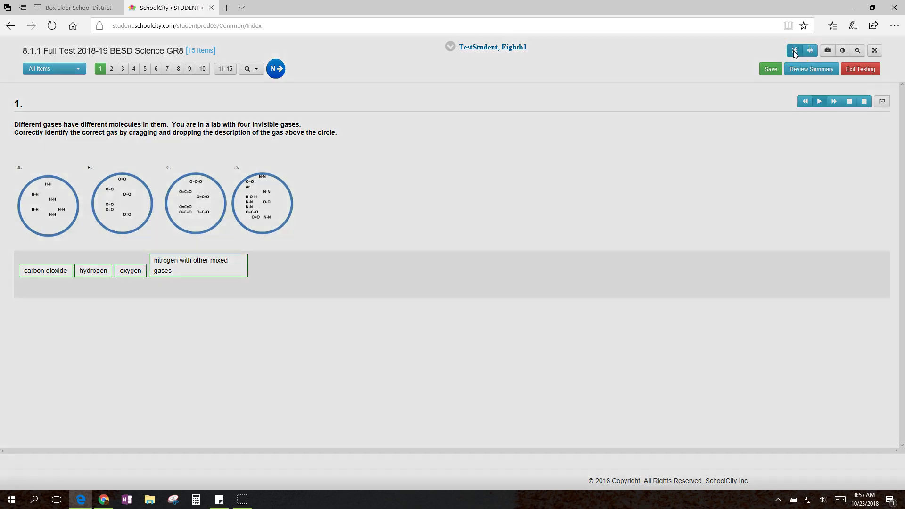
pyautogui.click(412, 128)
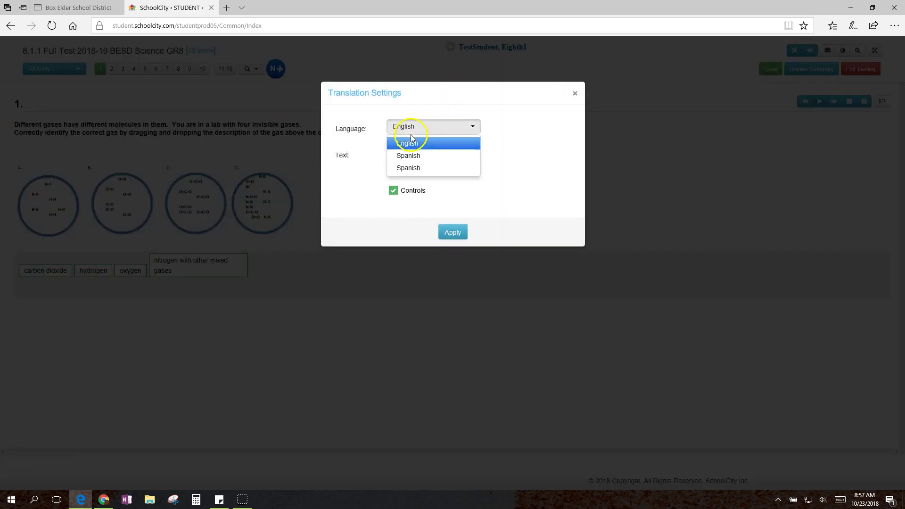
pyautogui.click(408, 156)
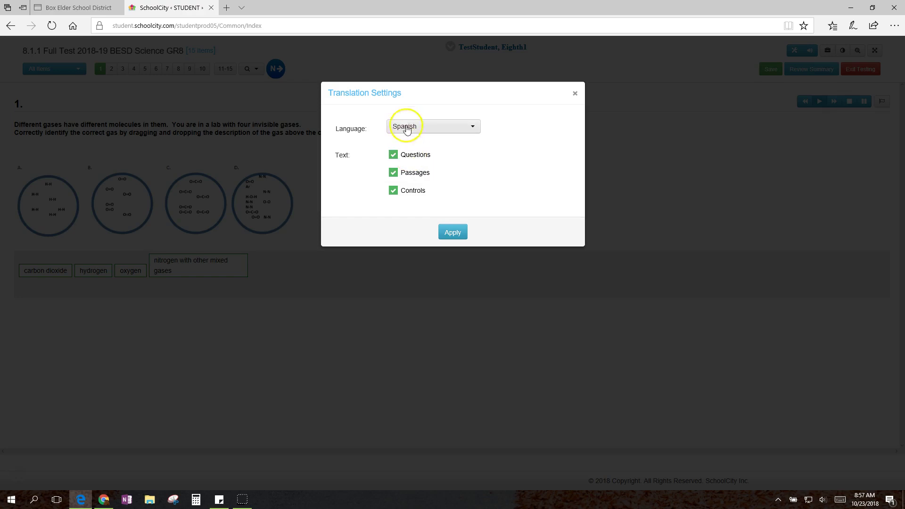
pyautogui.click(448, 233)
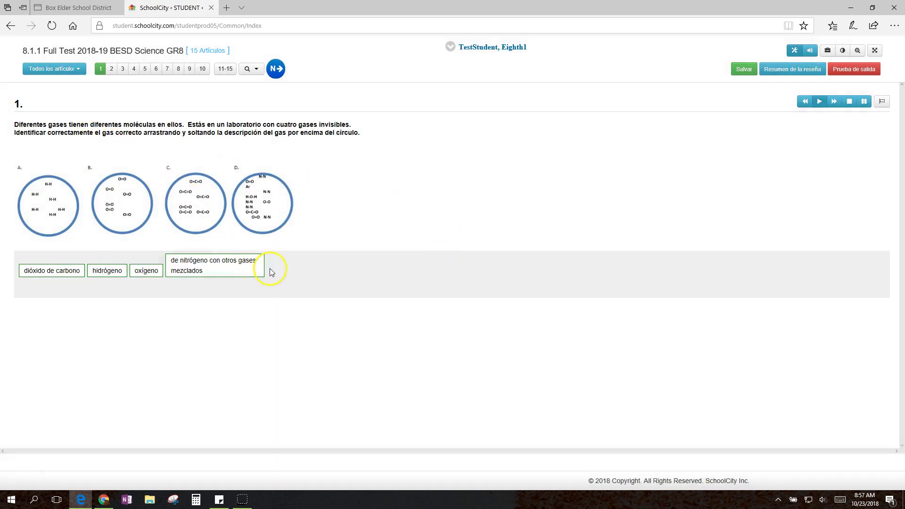
# Step: Switch the test language back to English
pyautogui.click(793, 50)
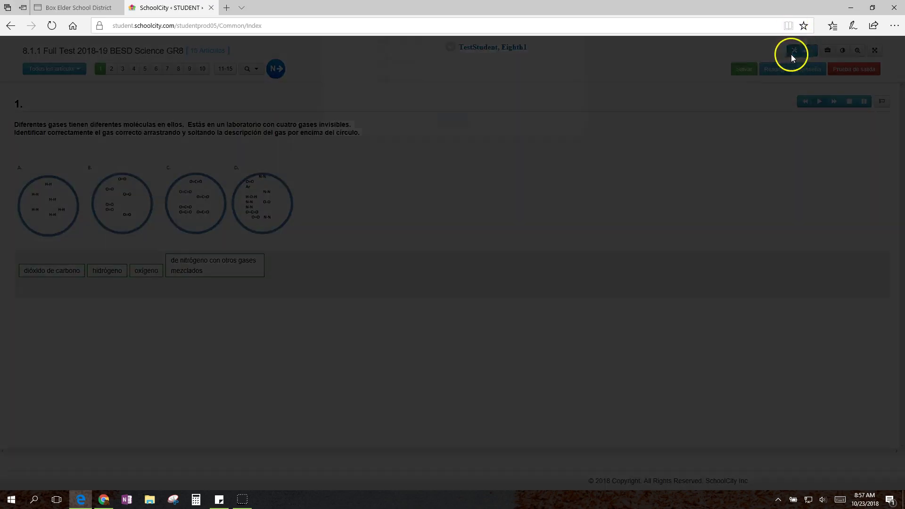
pyautogui.click(426, 132)
pyautogui.click(410, 143)
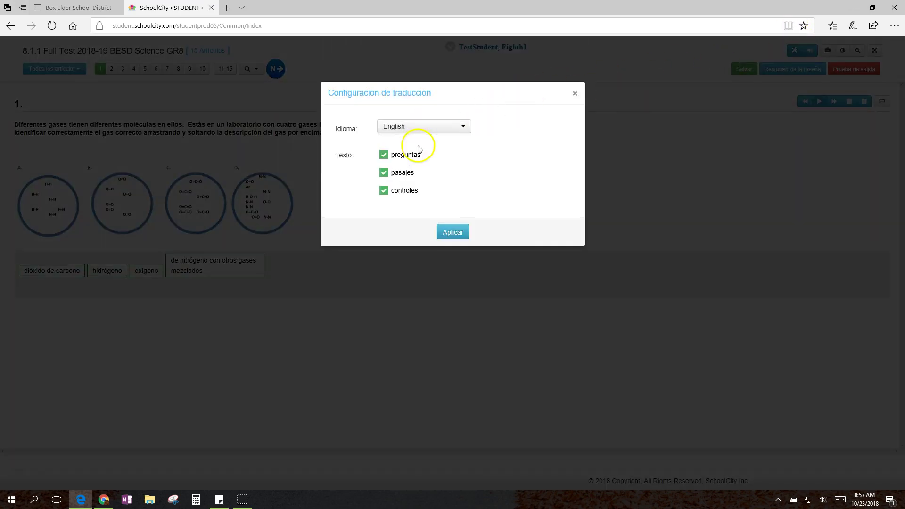
pyautogui.click(452, 234)
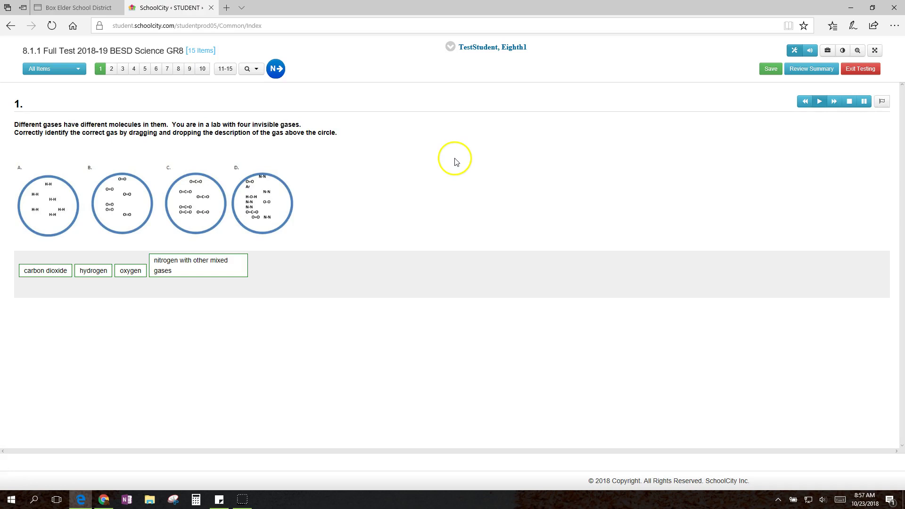
# Step: Try the Slow text-to-speech rate, then set it back to Medium
pyautogui.click(810, 51)
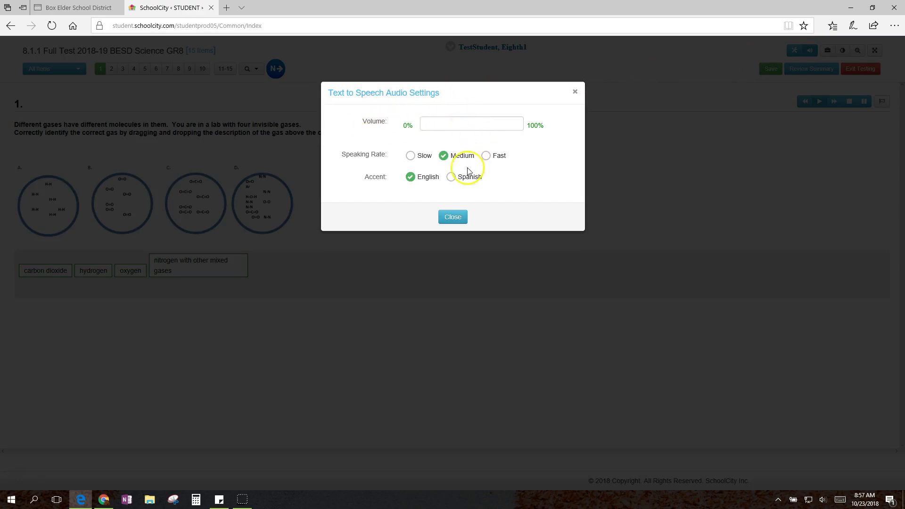
pyautogui.click(410, 157)
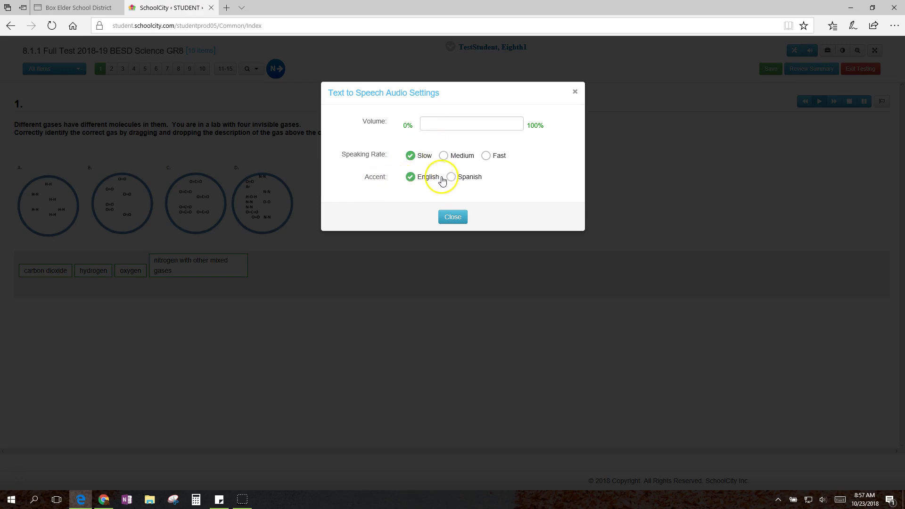
pyautogui.click(443, 155)
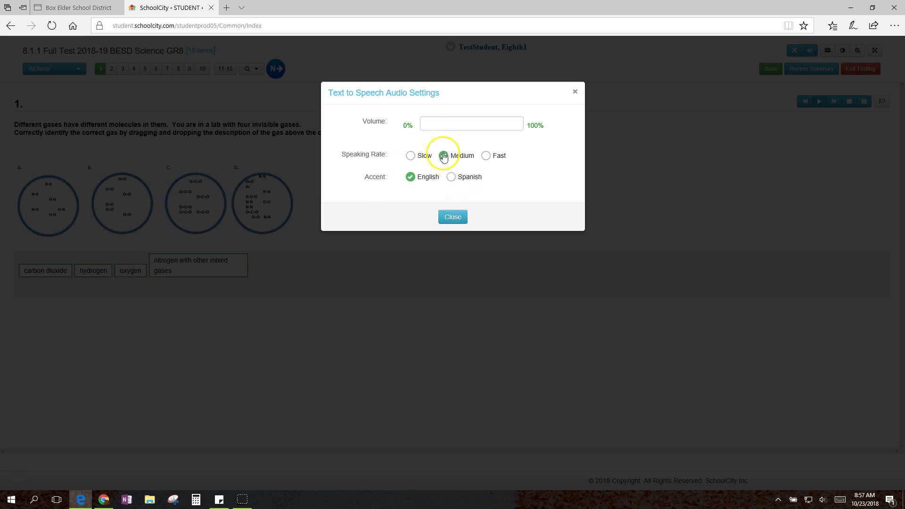
pyautogui.click(575, 92)
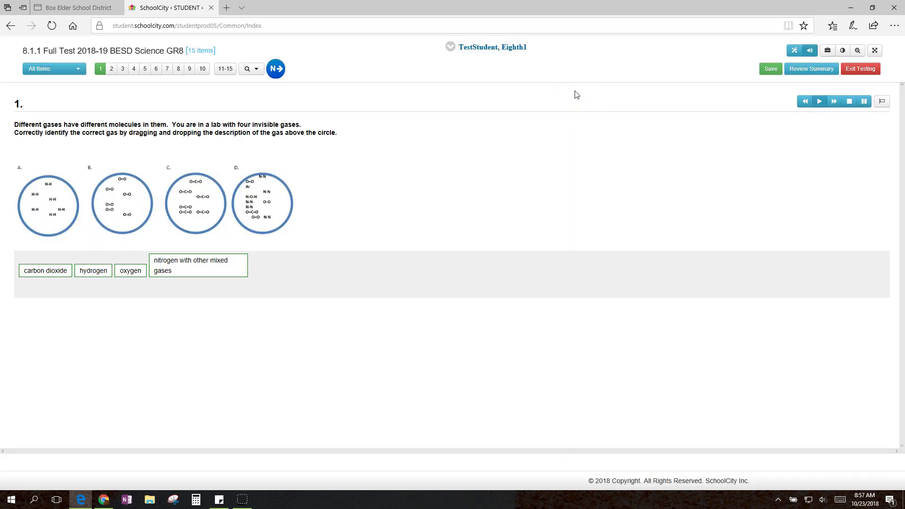
# Step: Highlight 'Different gases have different molecules' in pink with the Highlighter
pyautogui.click(828, 51)
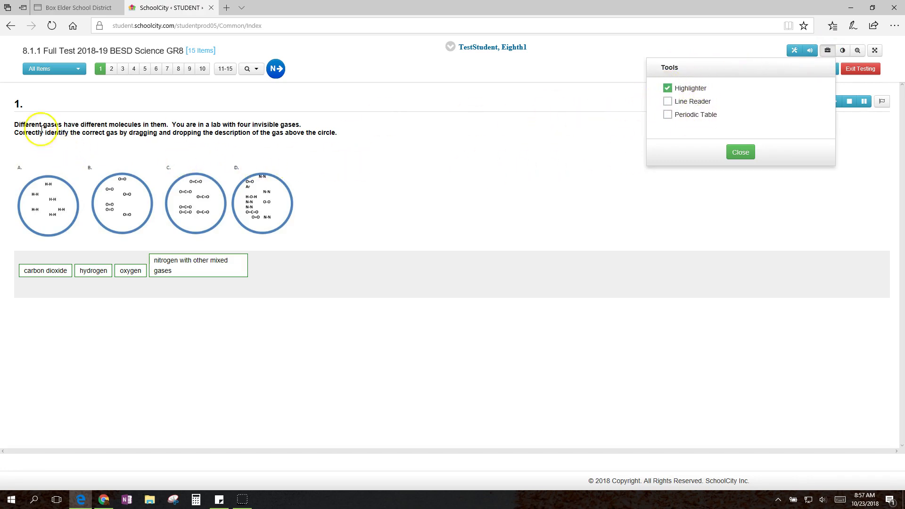
pyautogui.moveTo(14, 124); pyautogui.dragTo(125, 125)
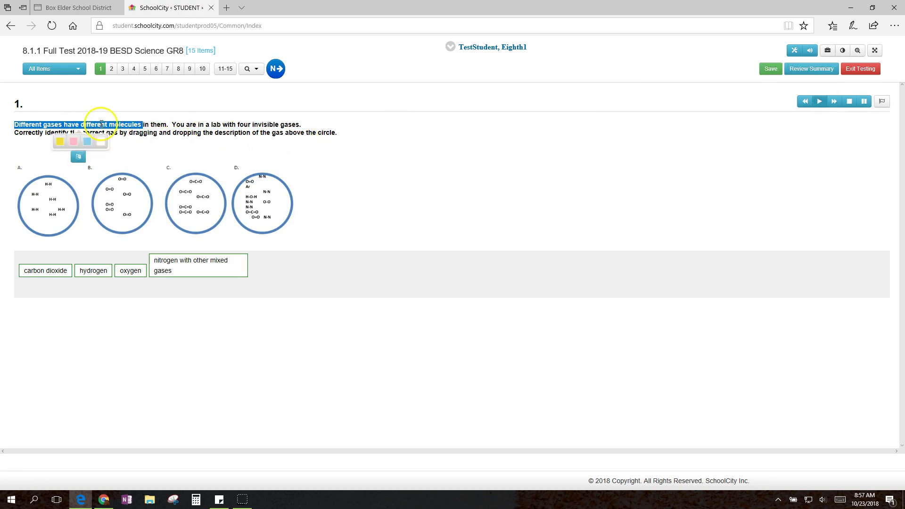
pyautogui.click(73, 141)
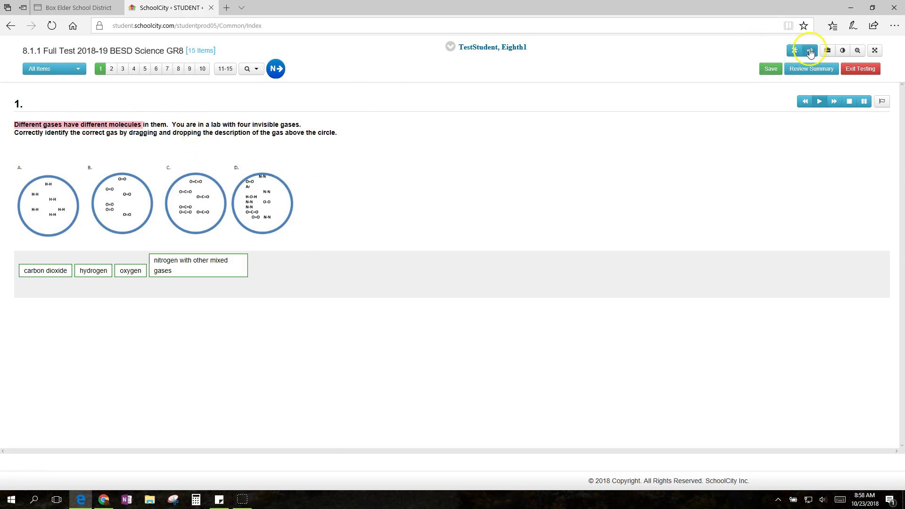
# Step: Swap the Highlighter for the Line Reader, then resize its band and move it below the instructions
pyautogui.click(827, 50)
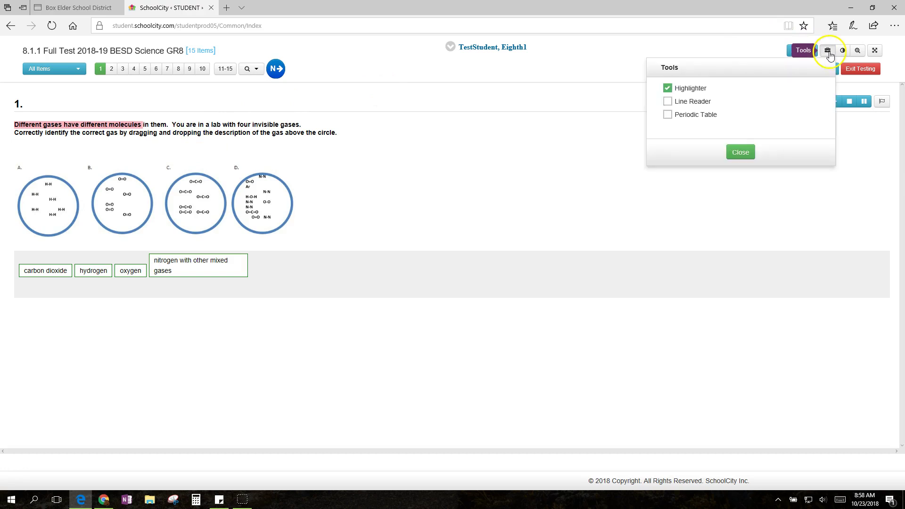
pyautogui.click(668, 89)
pyautogui.click(667, 101)
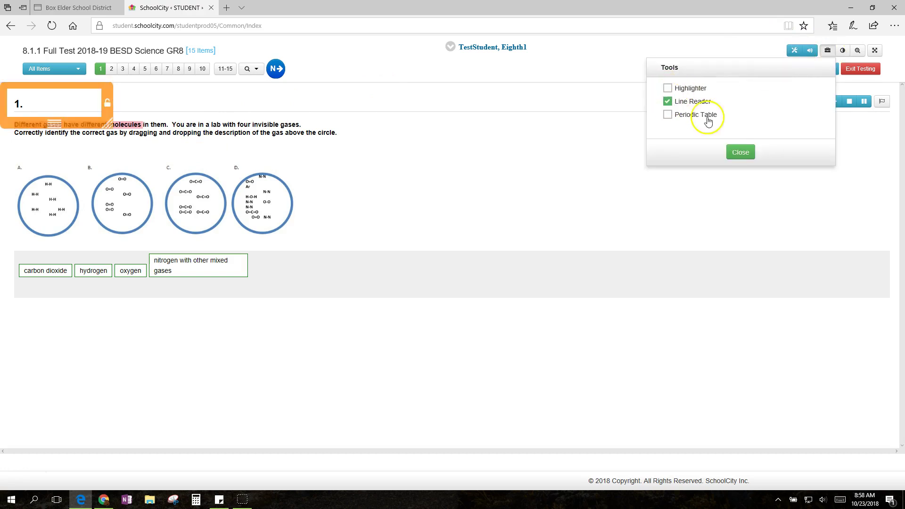
pyautogui.click(738, 151)
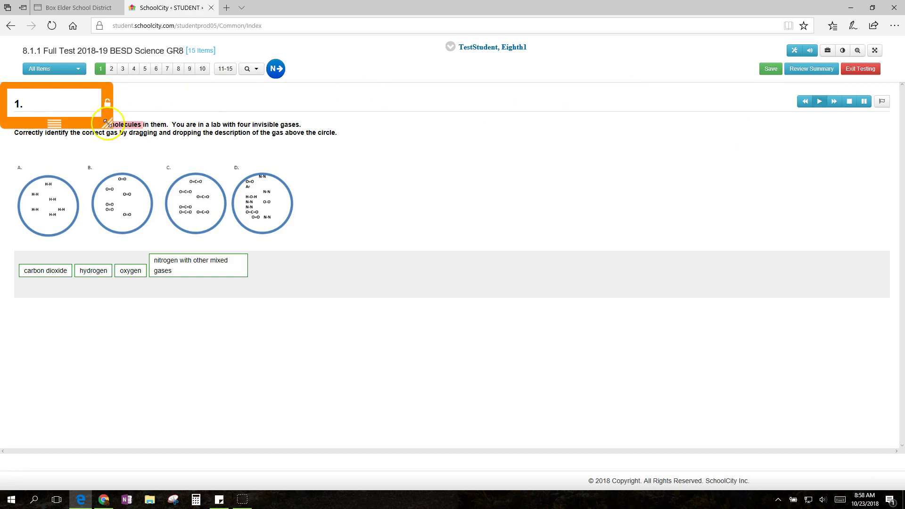
pyautogui.moveTo(110, 124); pyautogui.dragTo(274, 113)
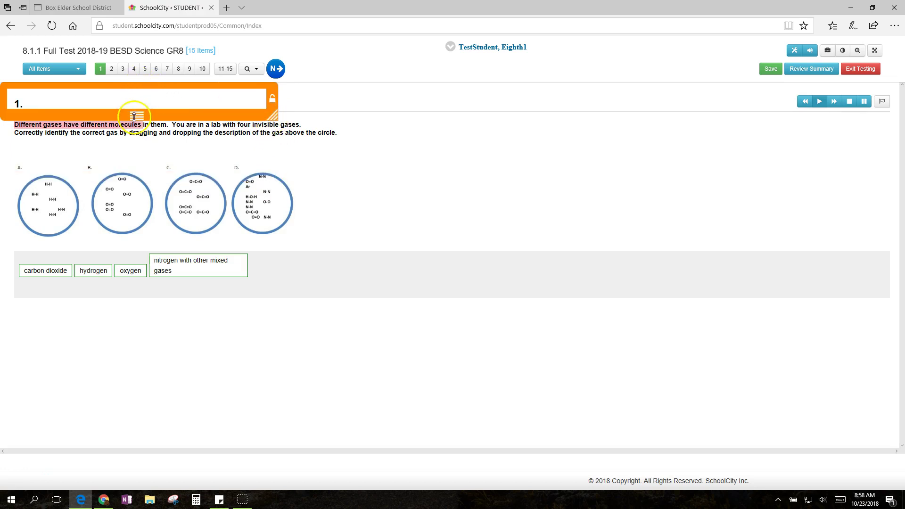
pyautogui.moveTo(135, 116)
pyautogui.mouseDown()
pyautogui.moveTo(137, 159)
pyautogui.moveTo(141, 112)
pyautogui.moveTo(226, 101)
pyautogui.moveTo(182, 121)
pyautogui.moveTo(145, 123)
pyautogui.mouseUp()
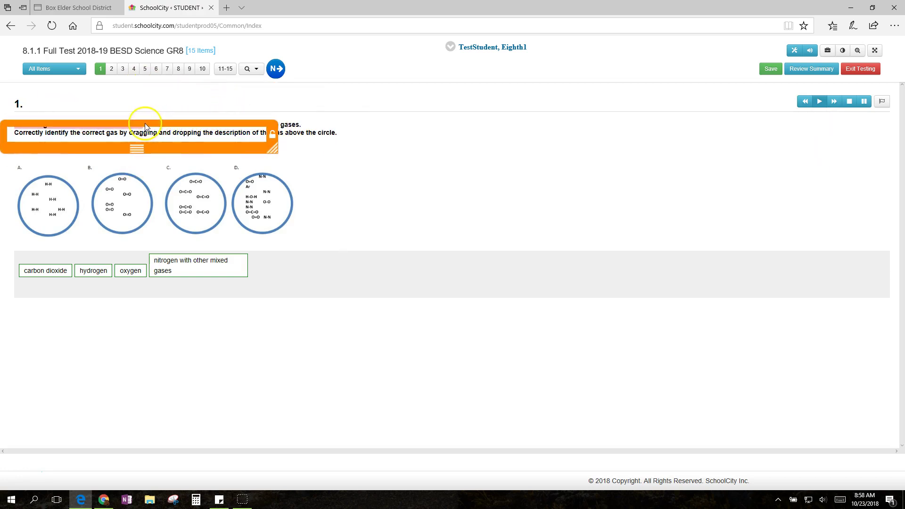
pyautogui.moveTo(273, 148); pyautogui.dragTo(167, 148)
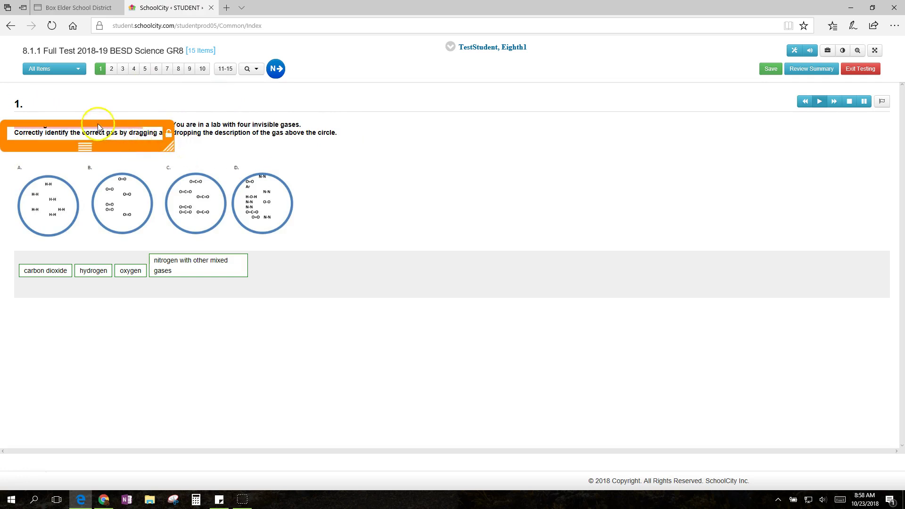
pyautogui.moveTo(100, 134); pyautogui.dragTo(104, 164)
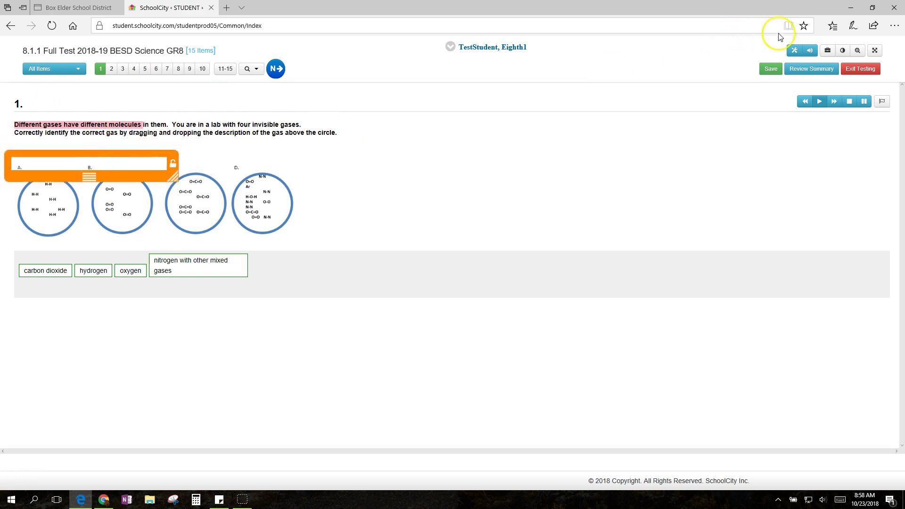
# Step: Turn off the Line Reader, view the periodic table's noble gas group, then close it
pyautogui.click(825, 50)
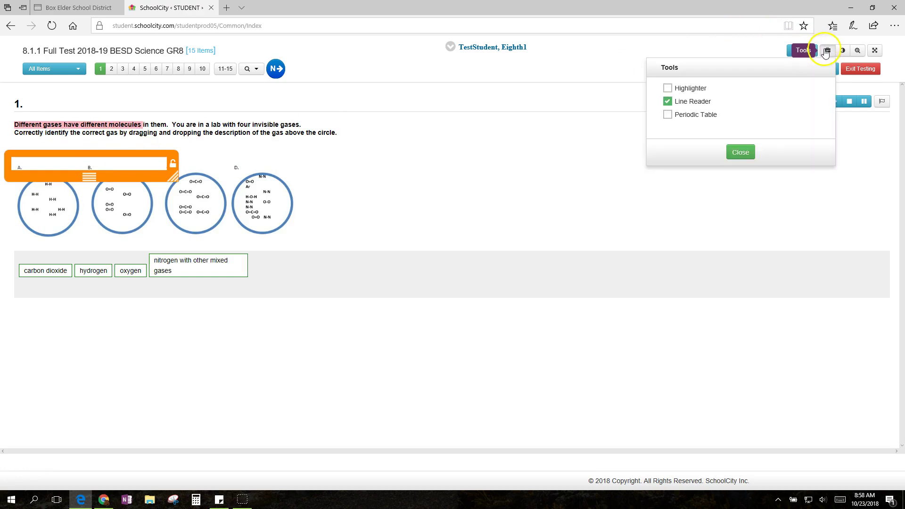
pyautogui.click(667, 102)
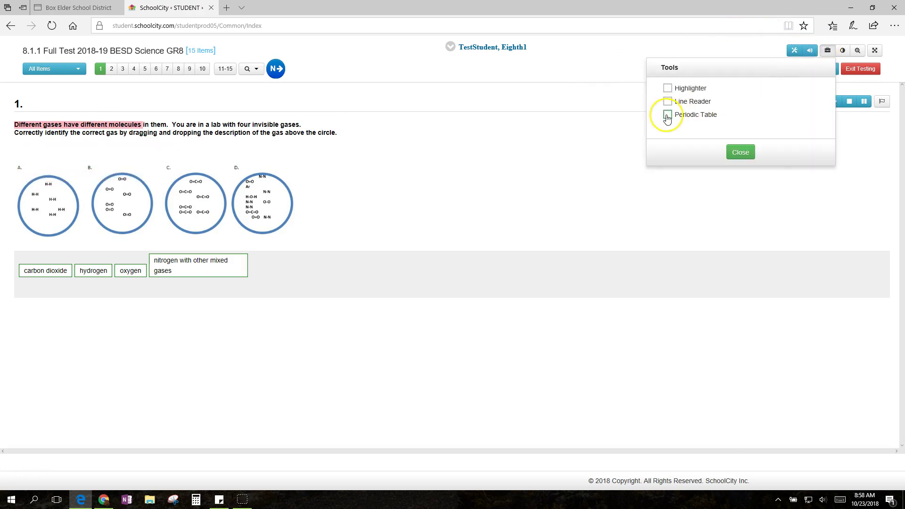
pyautogui.click(667, 116)
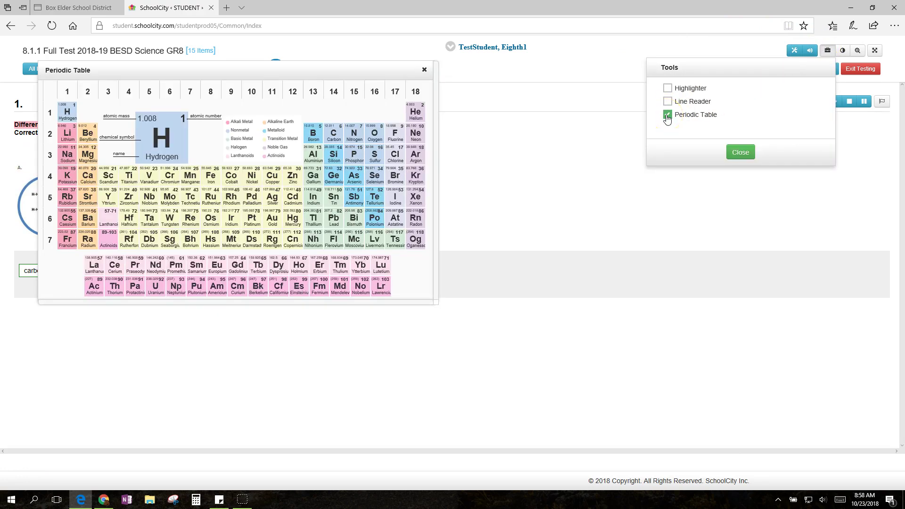
pyautogui.click(276, 145)
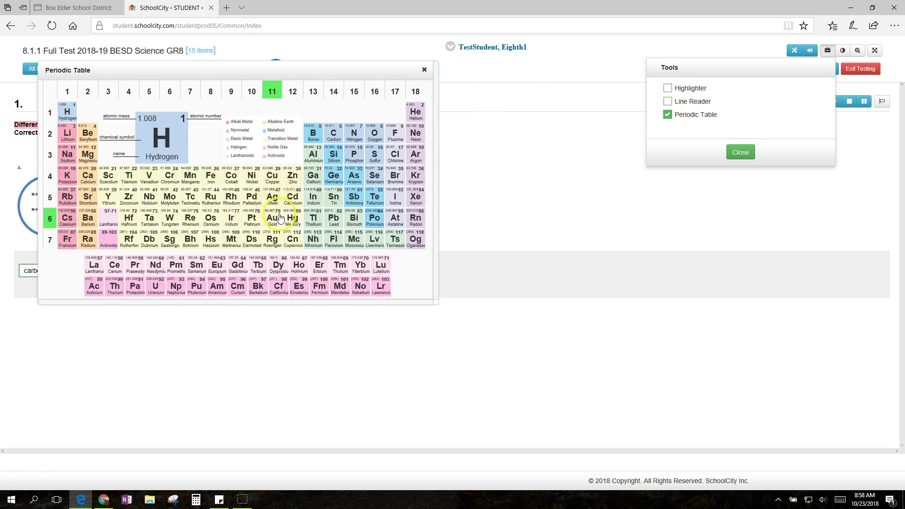
pyautogui.click(424, 71)
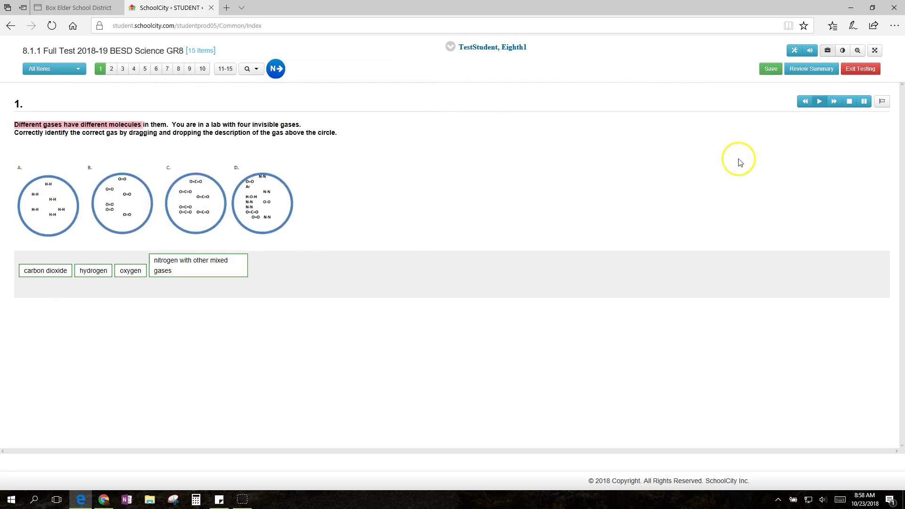
pyautogui.click(828, 51)
pyautogui.click(828, 51)
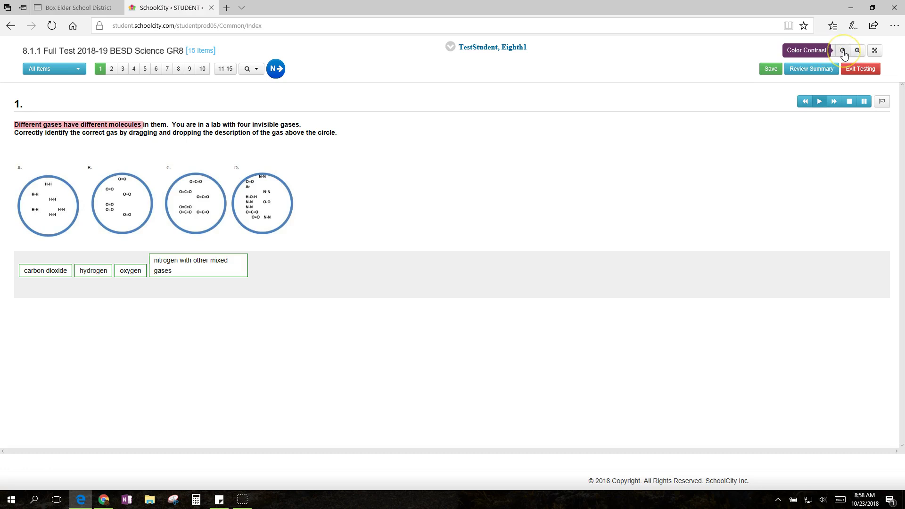
pyautogui.click(843, 52)
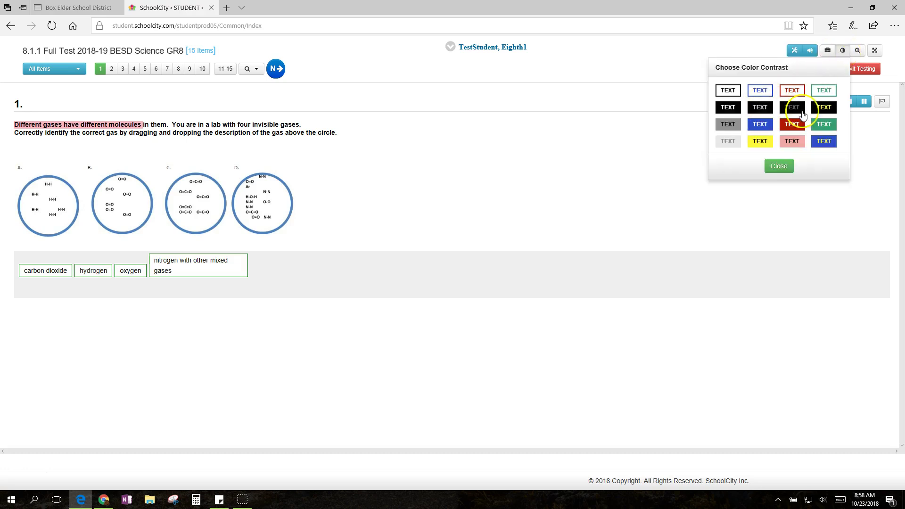
pyautogui.click(822, 108)
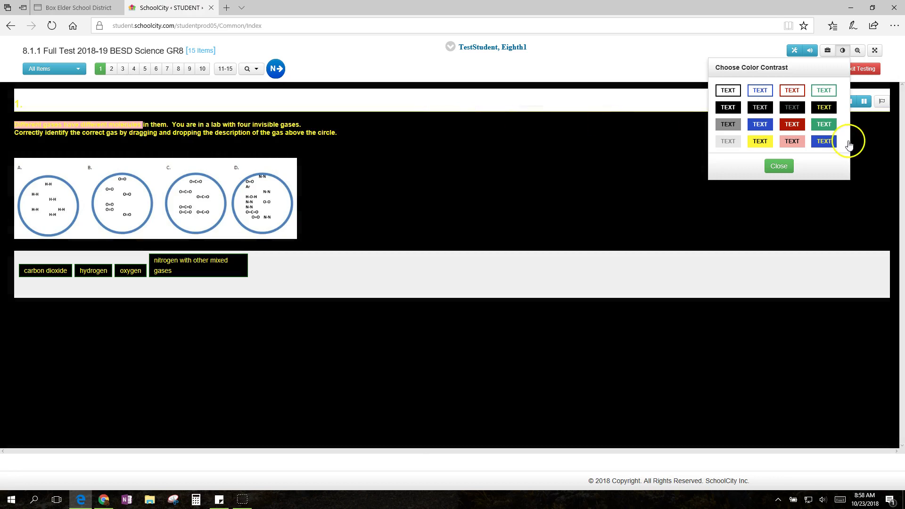
pyautogui.click(757, 139)
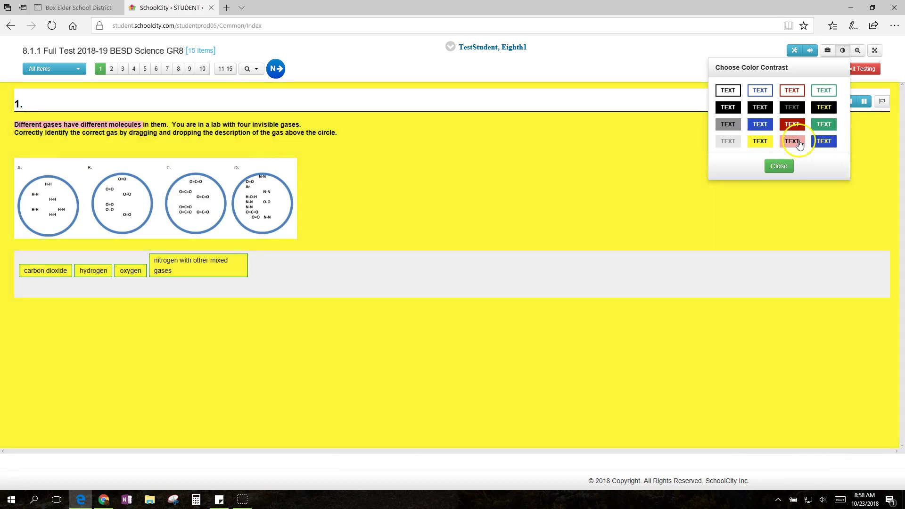
pyautogui.click(792, 141)
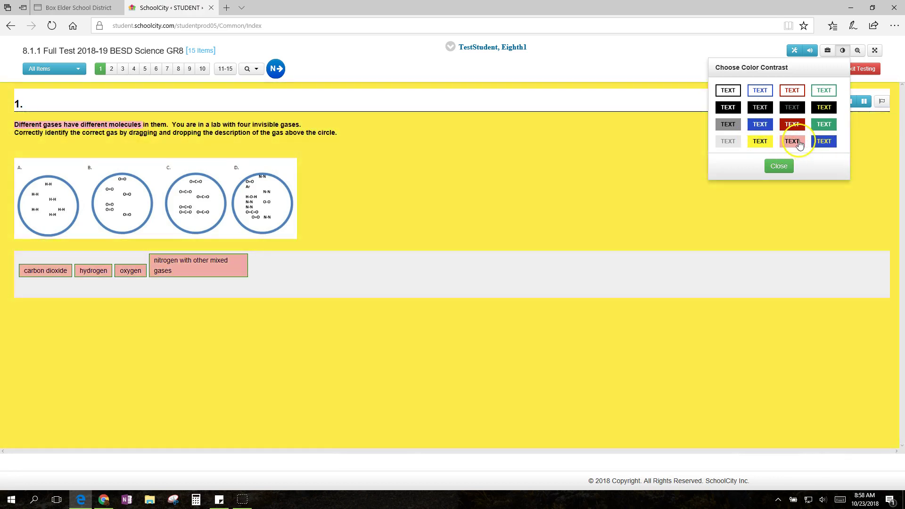
pyautogui.click(825, 142)
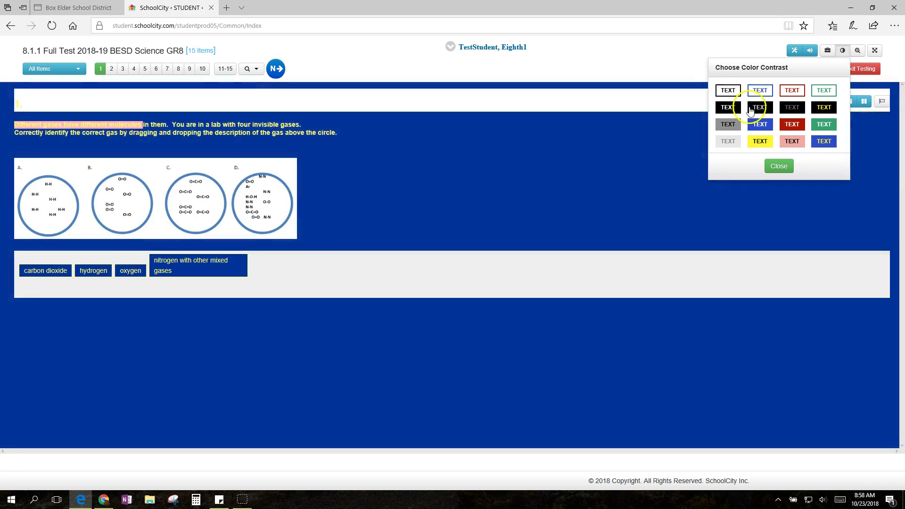
pyautogui.click(728, 92)
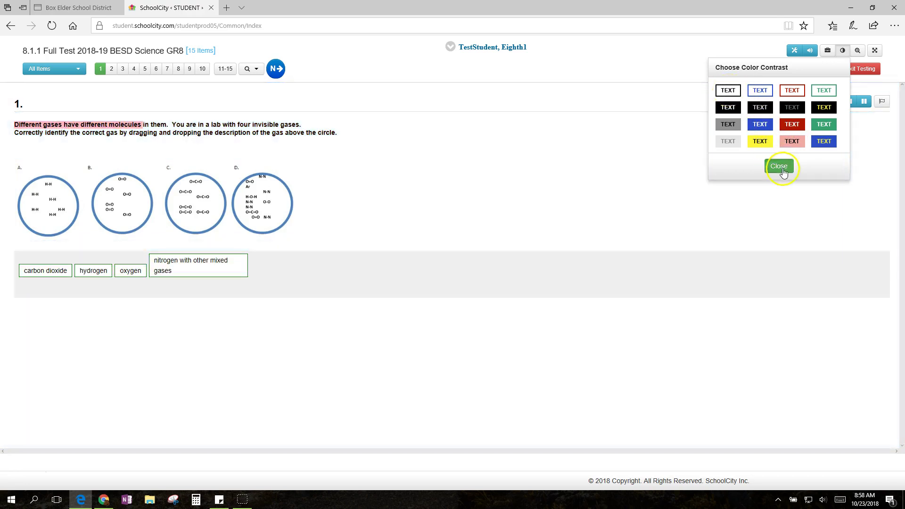
pyautogui.click(778, 165)
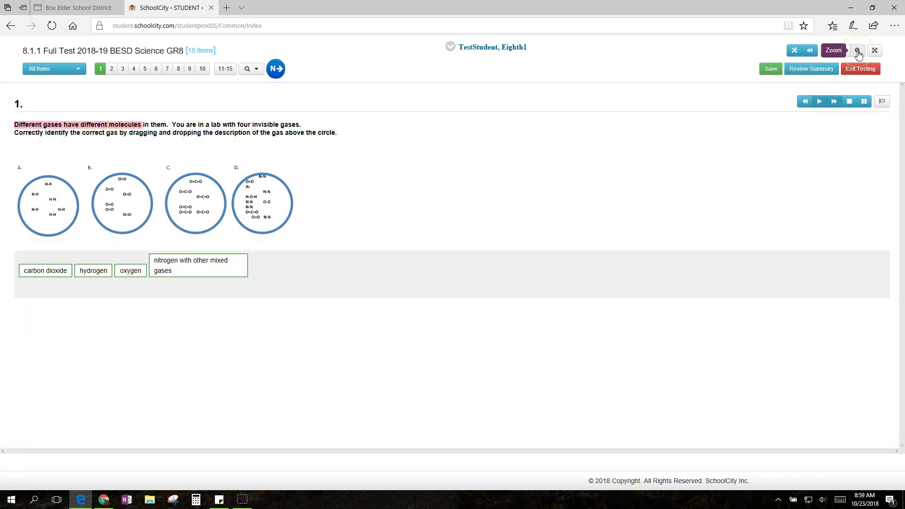
pyautogui.click(857, 52)
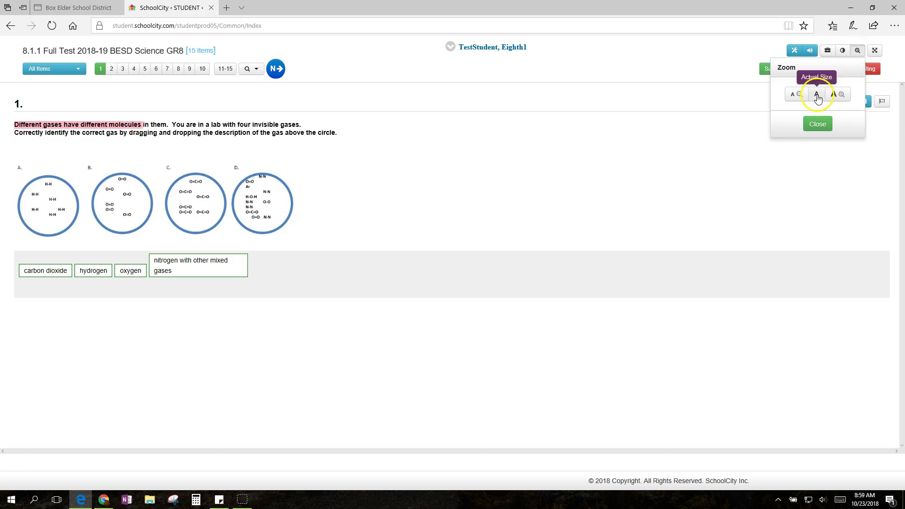
pyautogui.click(817, 123)
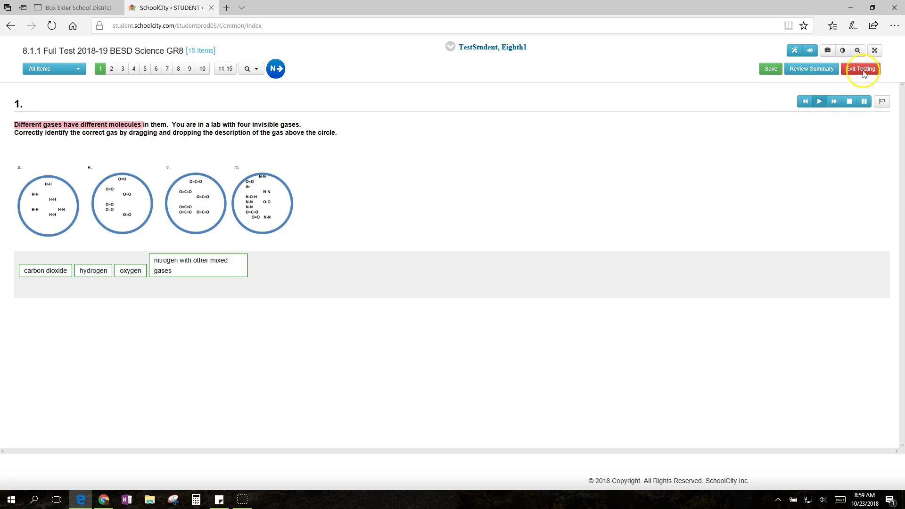
# Step: Flag question 1 for review, advance through questions 2 and 3, and check the item list
pyautogui.click(882, 102)
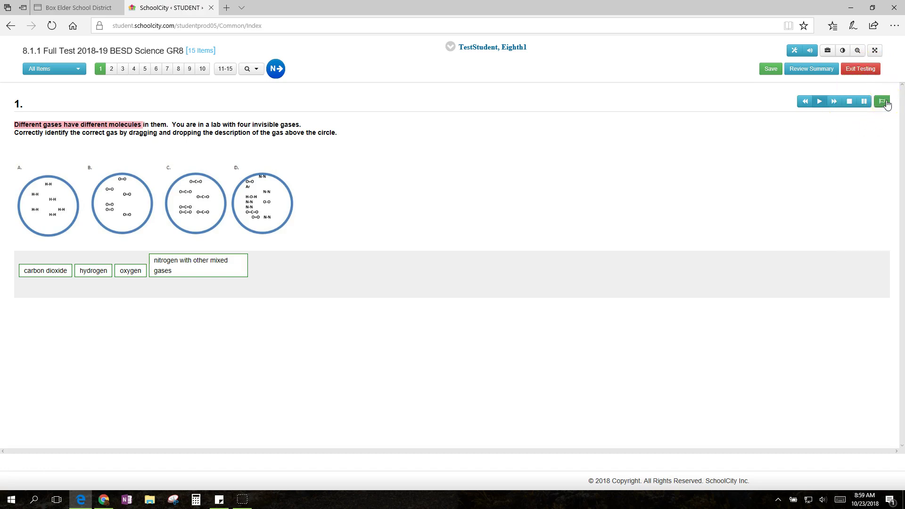
pyautogui.click(285, 74)
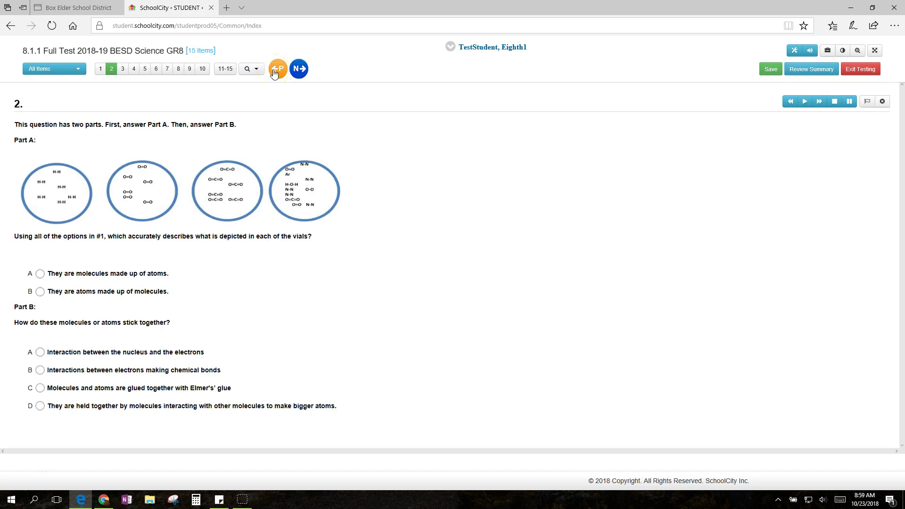
pyautogui.click(300, 72)
pyautogui.click(248, 69)
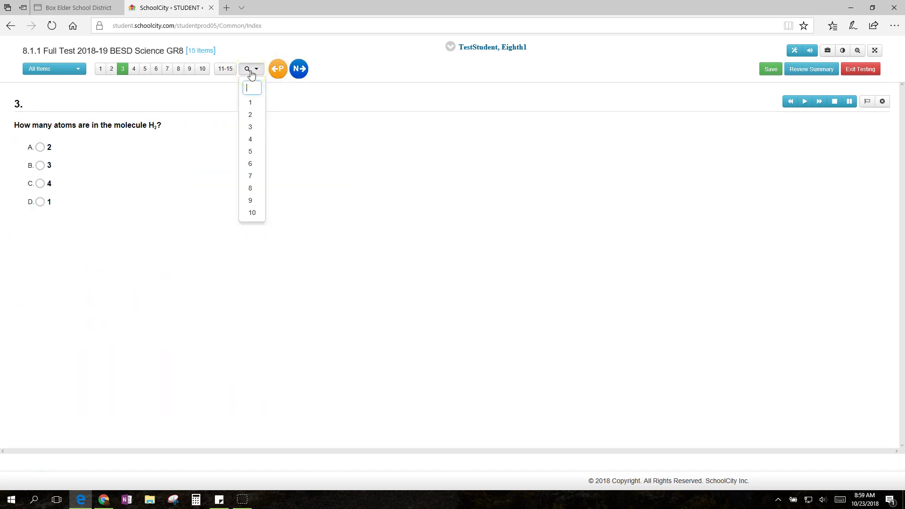
pyautogui.click(349, 89)
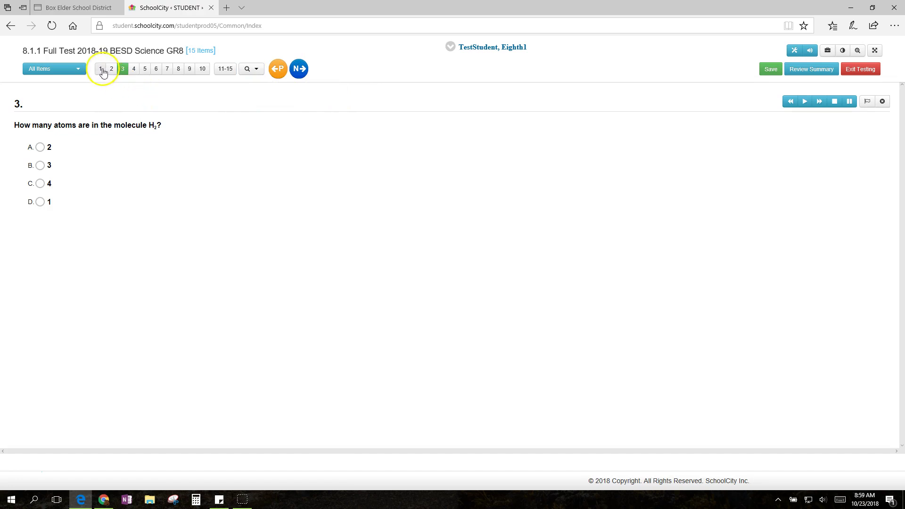